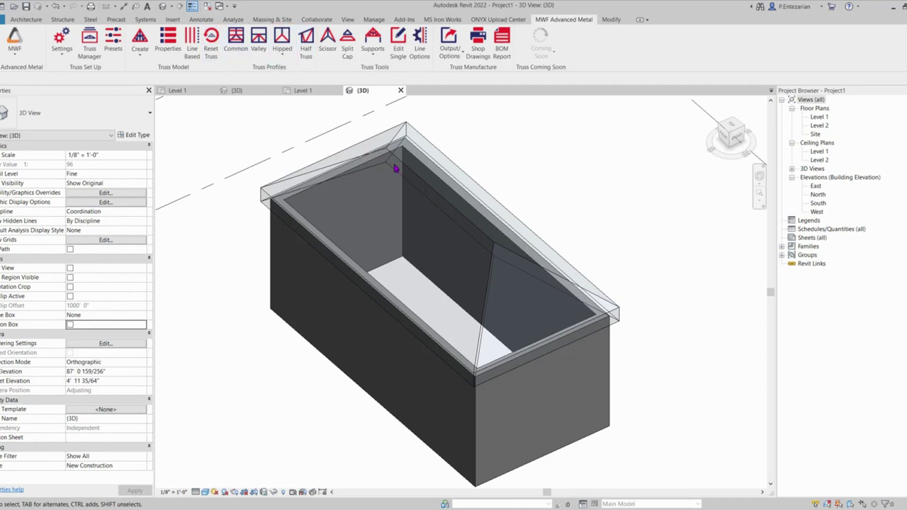
Select the roof and start placing common trusses from MWF Advanced Metal.
left_click(411, 190)
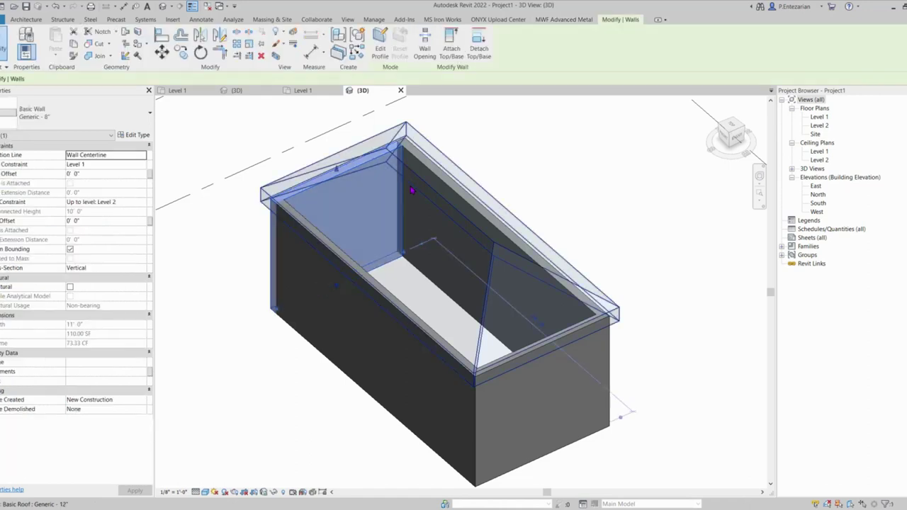
left_click(506, 185)
left_click(582, 19)
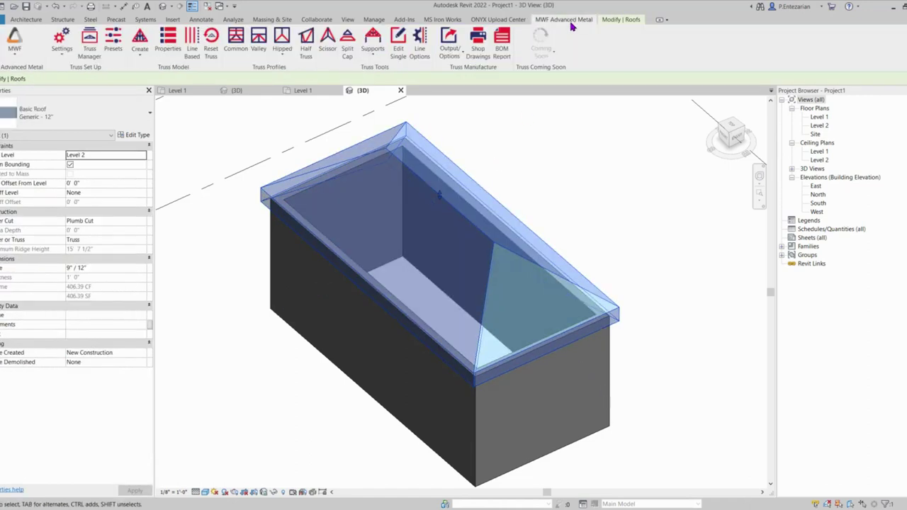
left_click(236, 39)
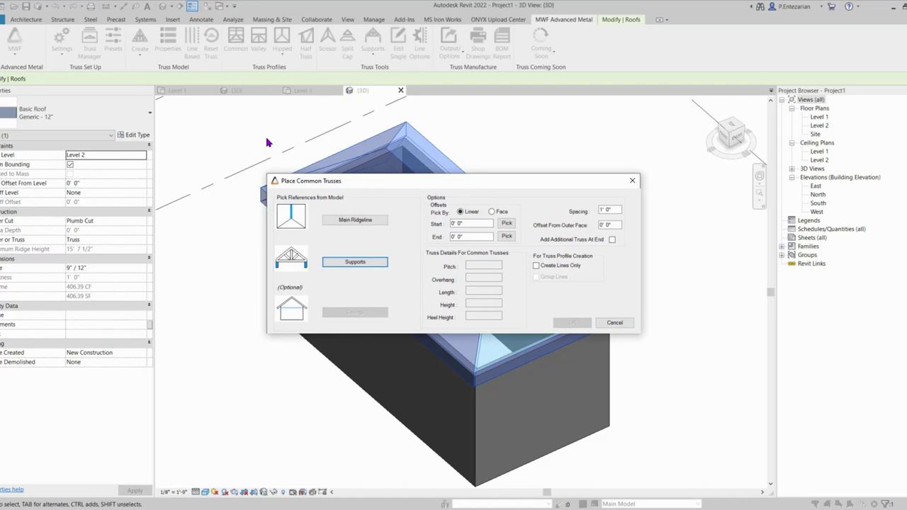
Pick the roof ridge as the main ridgeline and the far and left walls as supports.
left_click(354, 220)
left_click(405, 209)
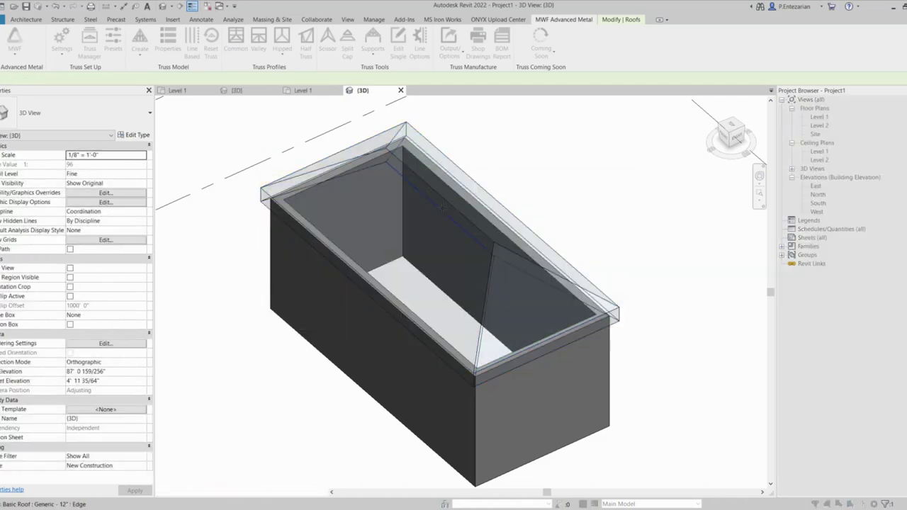
left_click(356, 262)
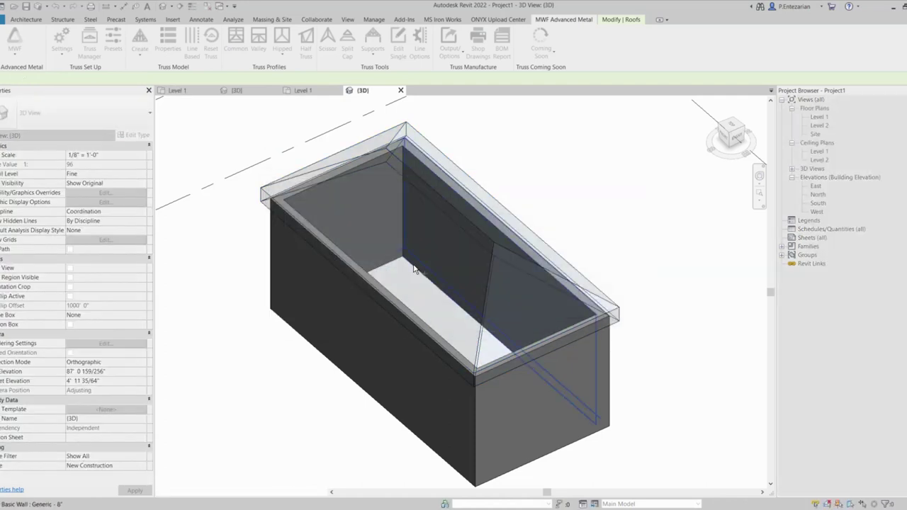
left_click(359, 326)
left_click(340, 344)
left_click(85, 78)
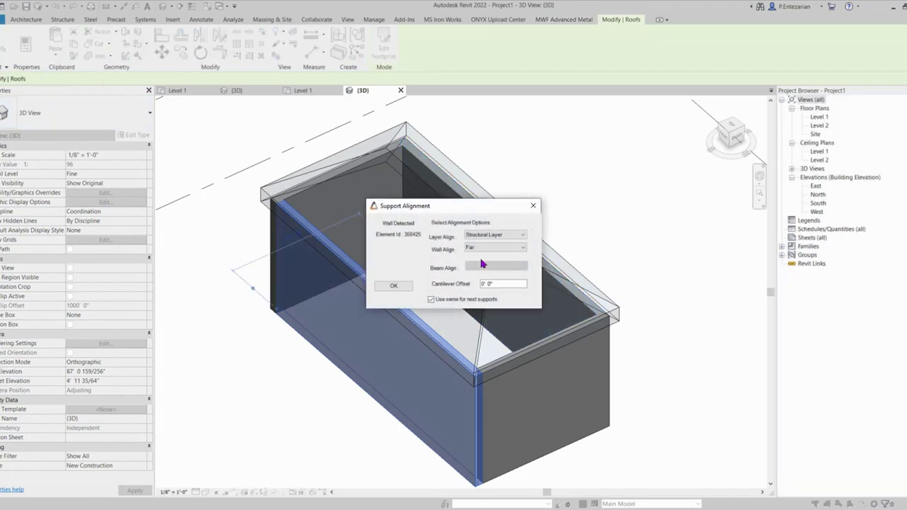
Set the wall alignment to Center and confirm the support settings.
left_click(485, 248)
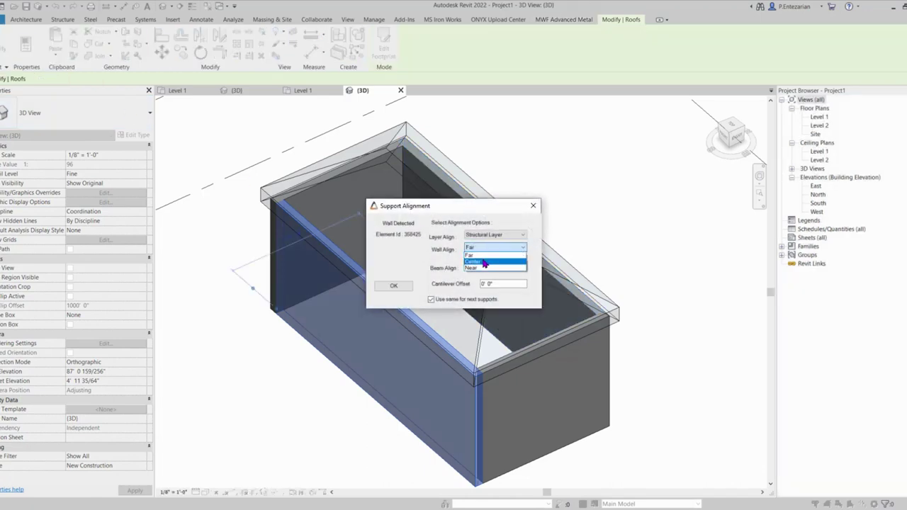
left_click(484, 262)
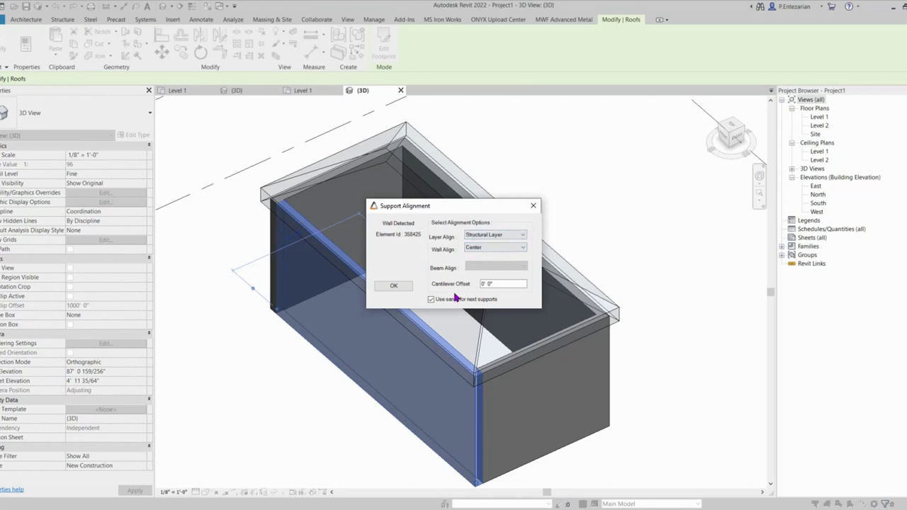
left_click(393, 285)
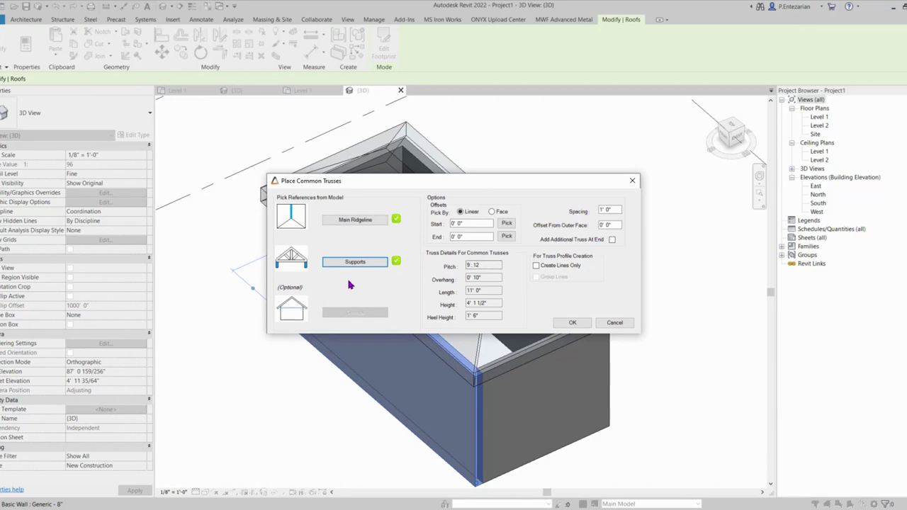
Keep the truss spacing at 1' 0" and place the common trusses along the roof.
left_click(616, 211)
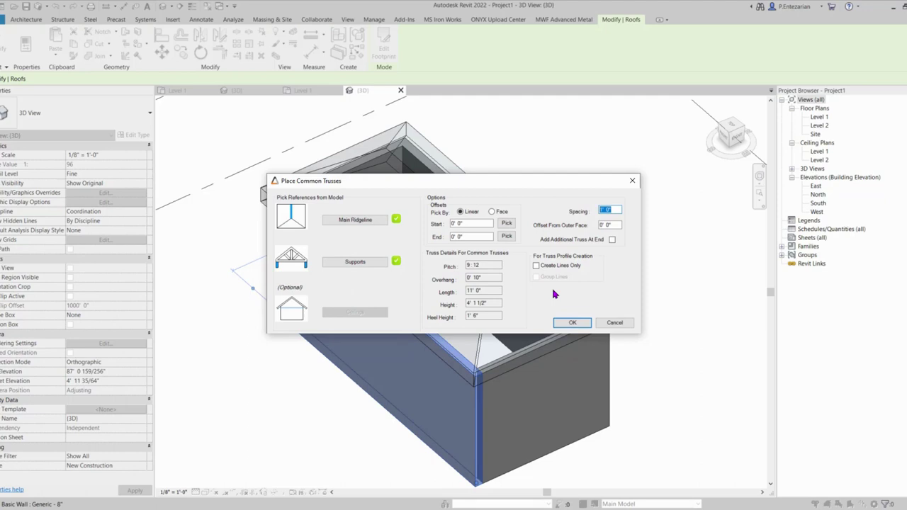
left_click(573, 322)
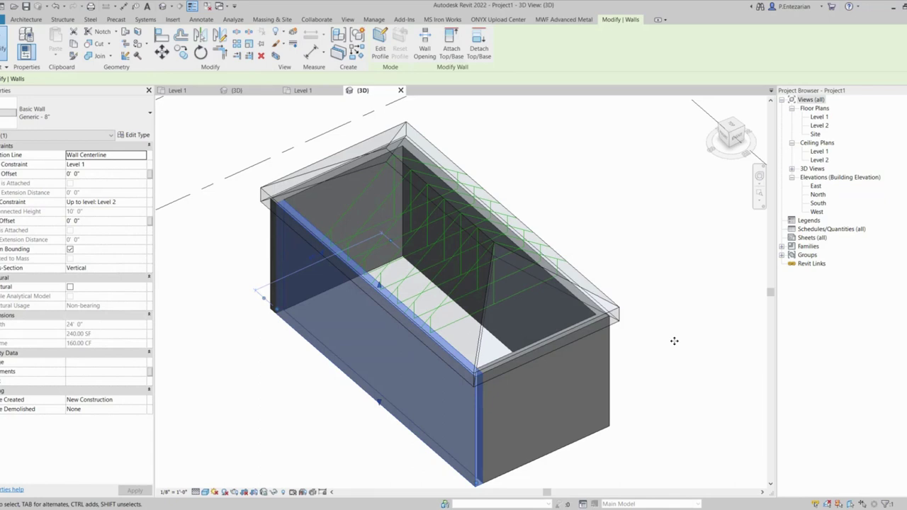
Isolate one truss envelope group on its own with HI.
left_click(574, 21)
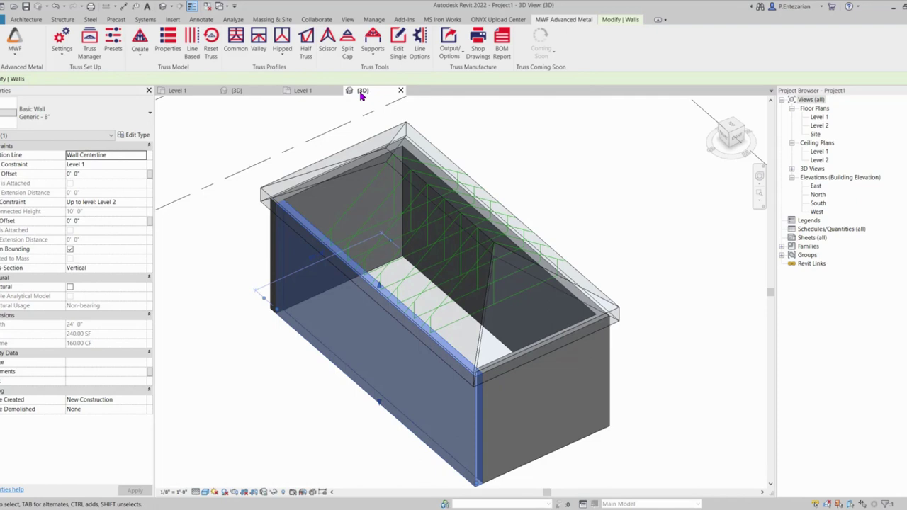
left_click(489, 268)
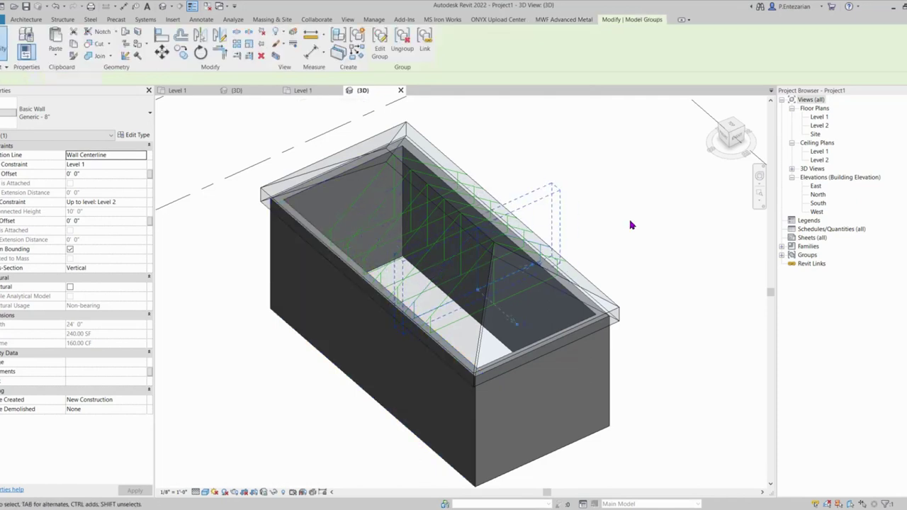
key("h")
key("i")
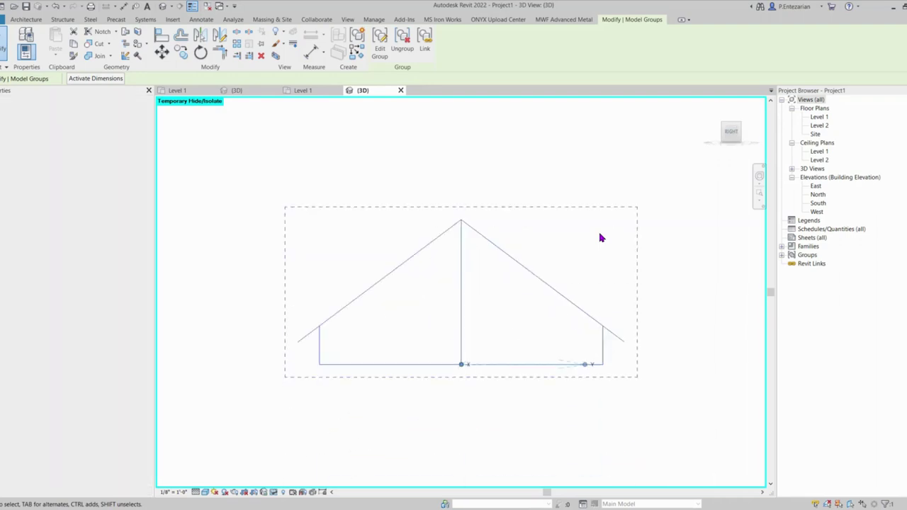
key("Escape")
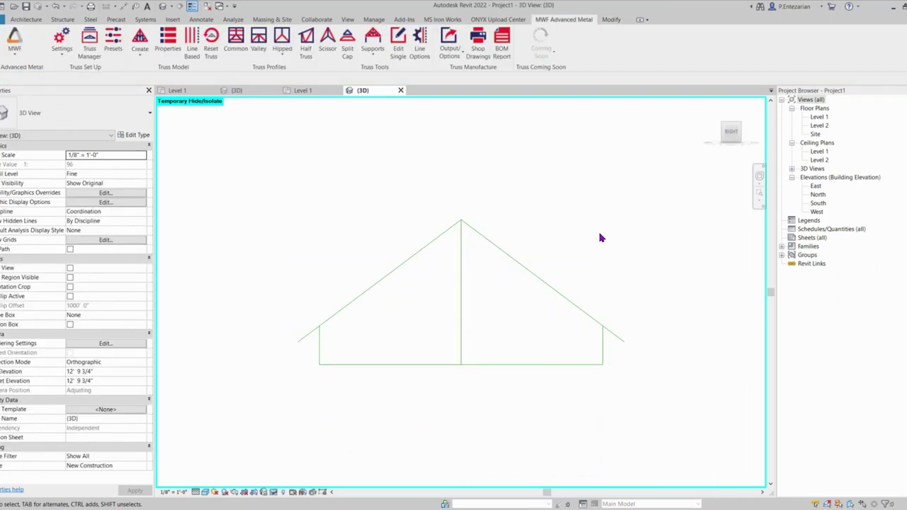
Delete the truss's vertical centre line inside the group and finish editing.
double_click(528, 277)
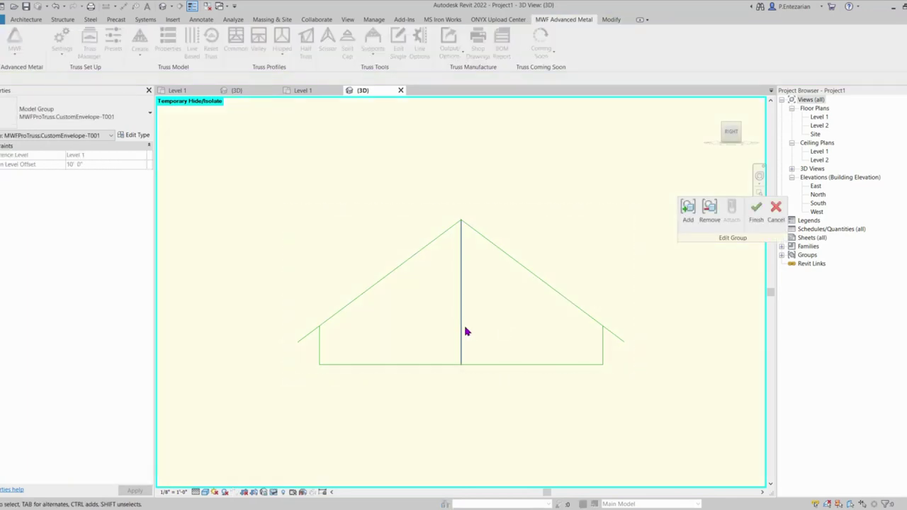
left_click(466, 328)
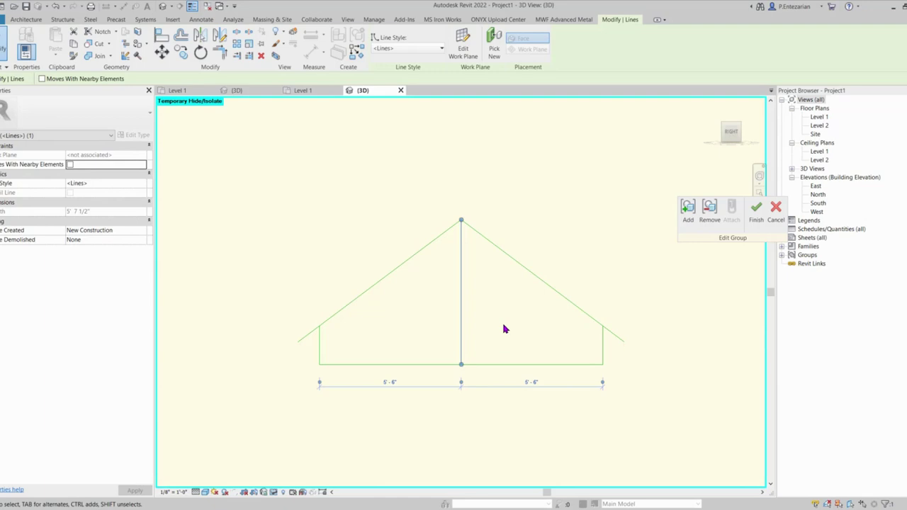
key("Delete")
left_click(756, 210)
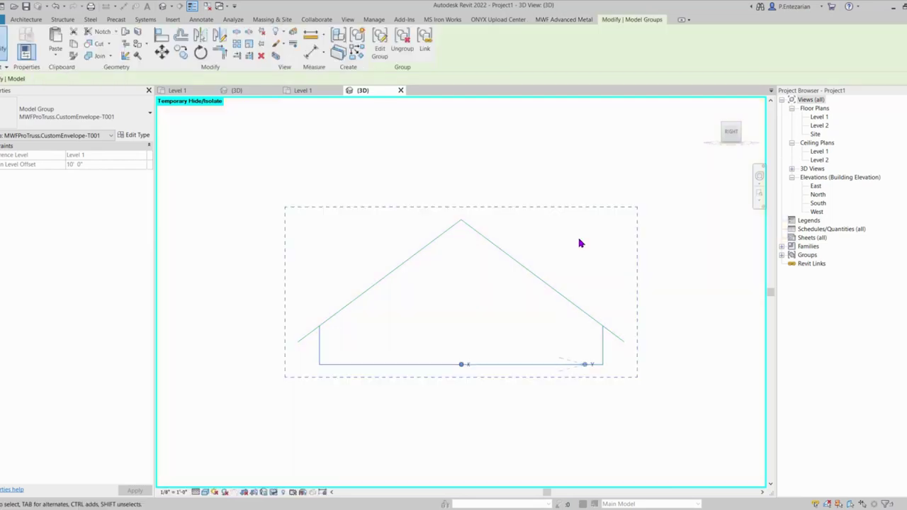
Convert this envelope alone to a scissor truss at 2' elevation, auto-renaming its duplicate tag.
left_click(579, 243)
left_click(524, 264)
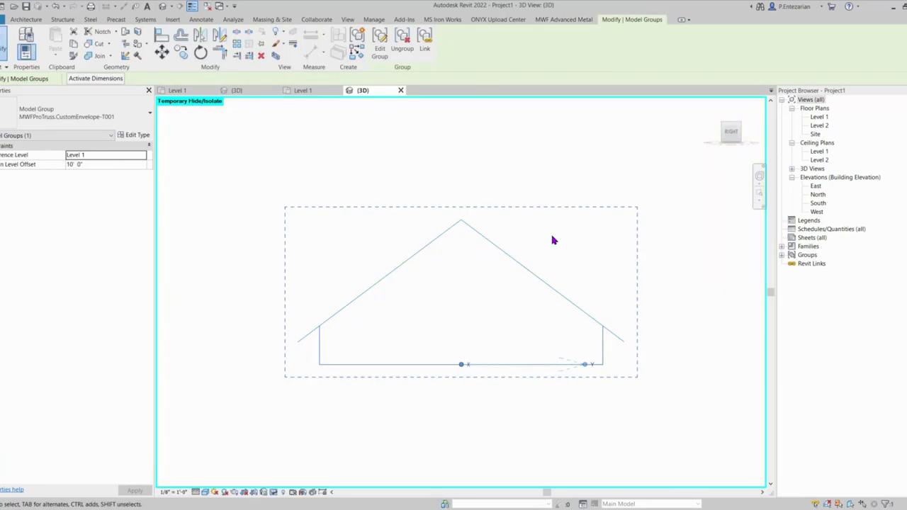
left_click(560, 21)
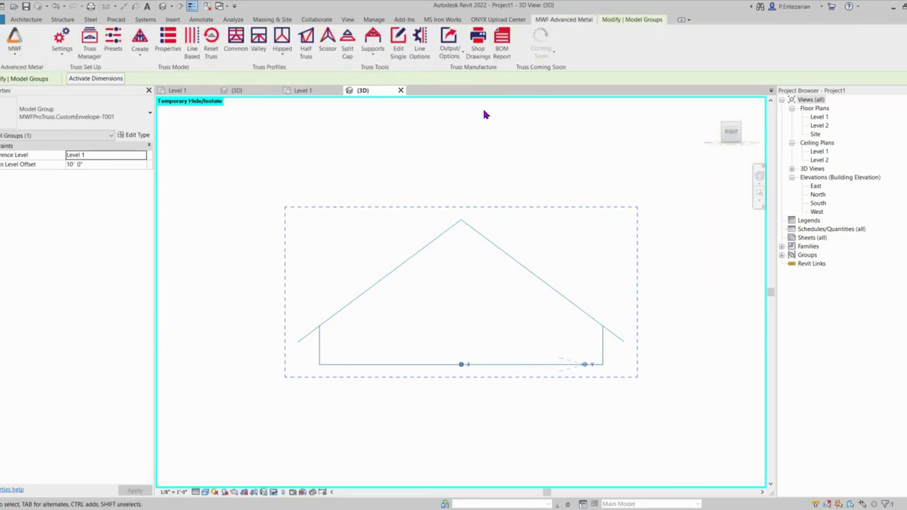
left_click(325, 45)
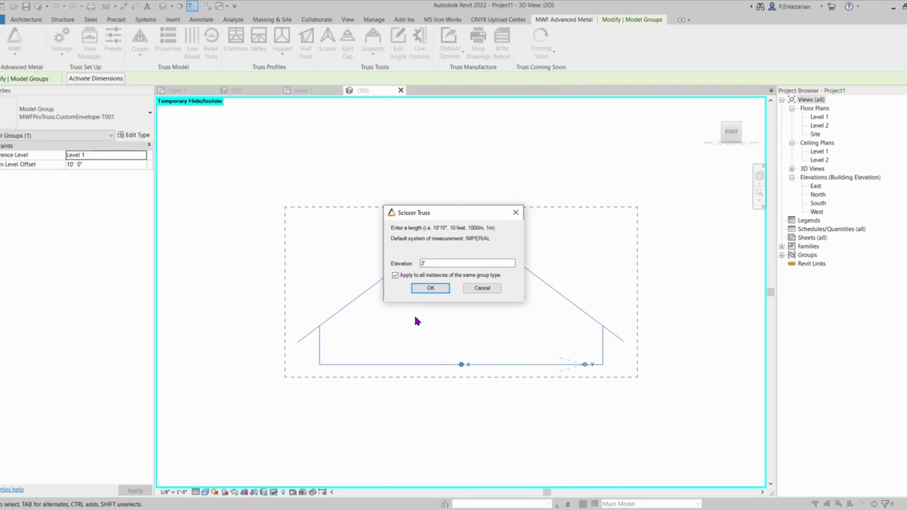
double_click(422, 263)
left_click(395, 275)
left_click(430, 287)
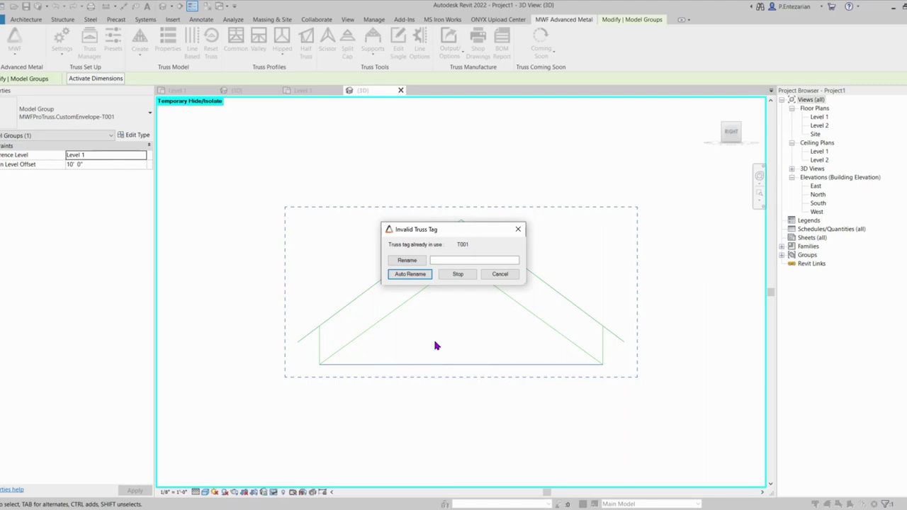
left_click(410, 276)
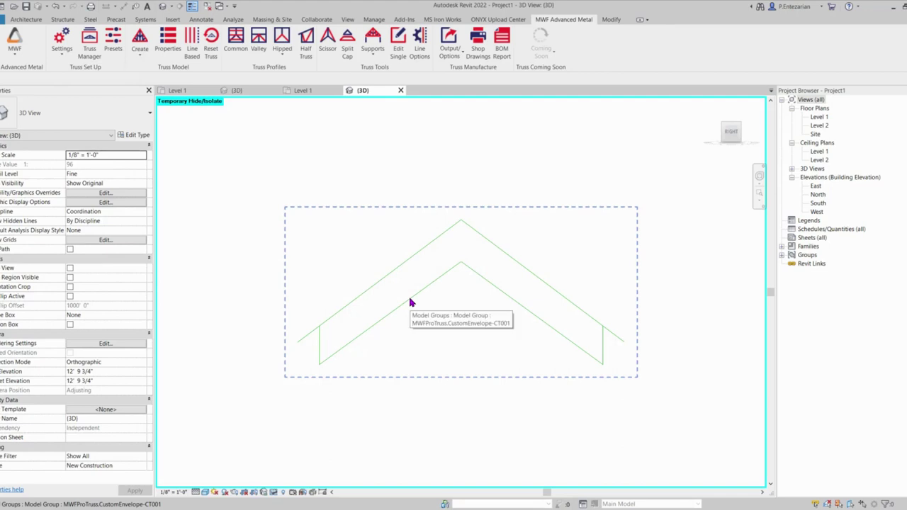
Reset the temporary isolation with HR and select the next truss envelope under the roof.
scroll(457, 267, "up", 2)
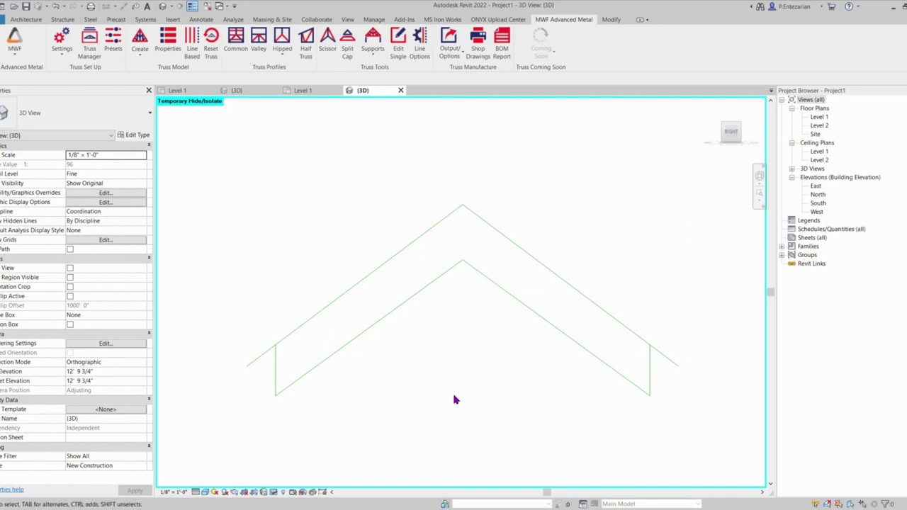
key("h")
key("r")
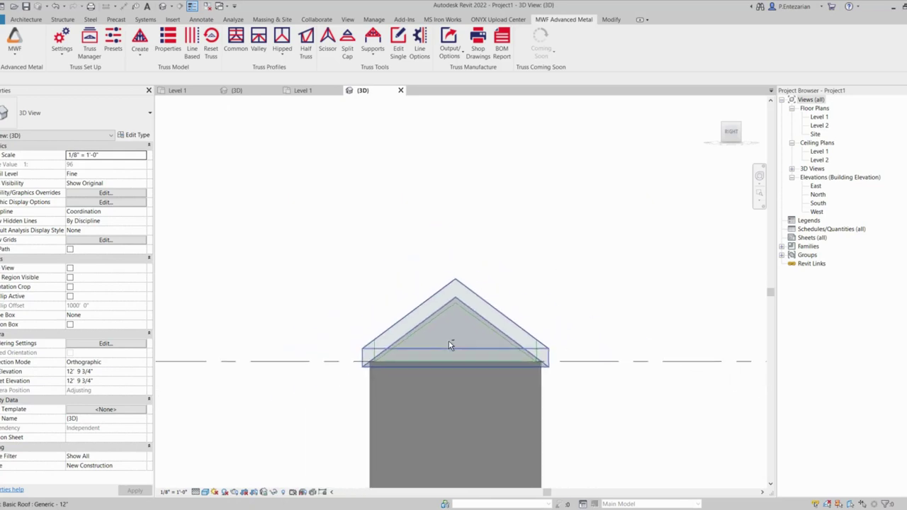
middle_click_drag(450, 345, 460, 411, "shift")
scroll(390, 381, "up", 3)
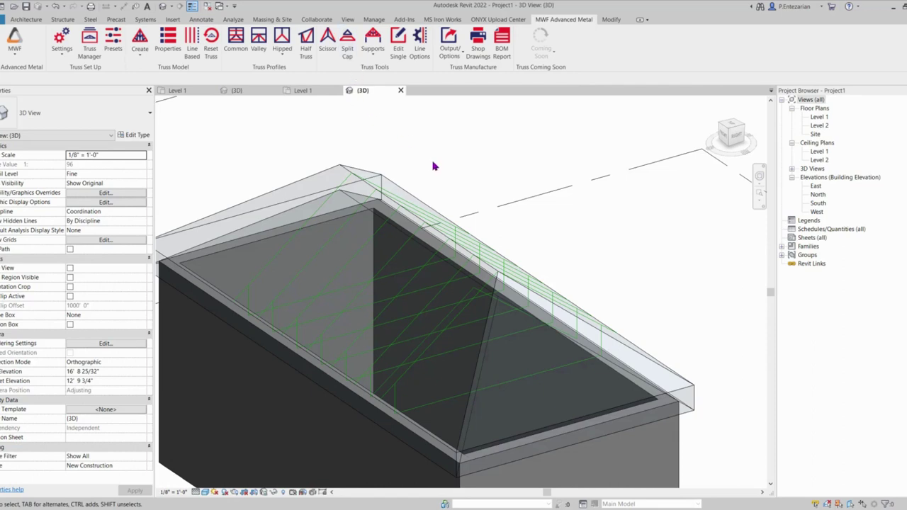
left_click(571, 190)
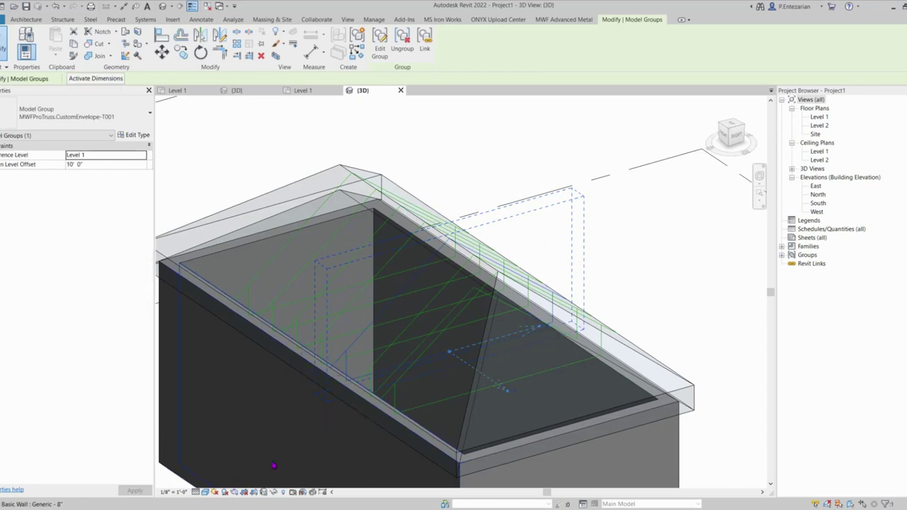
Isolate the envelope group in the Right view and bring up its Split Cap settings.
key("h")
key("i")
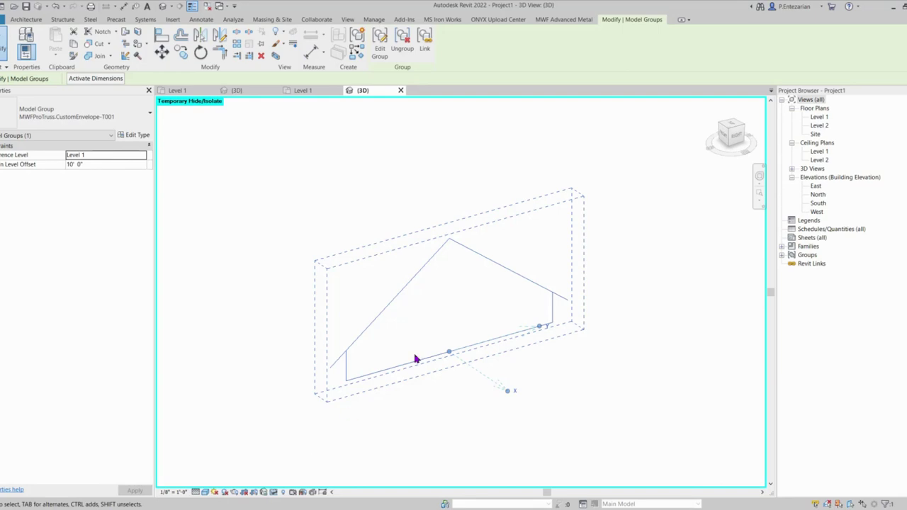
left_click(741, 141)
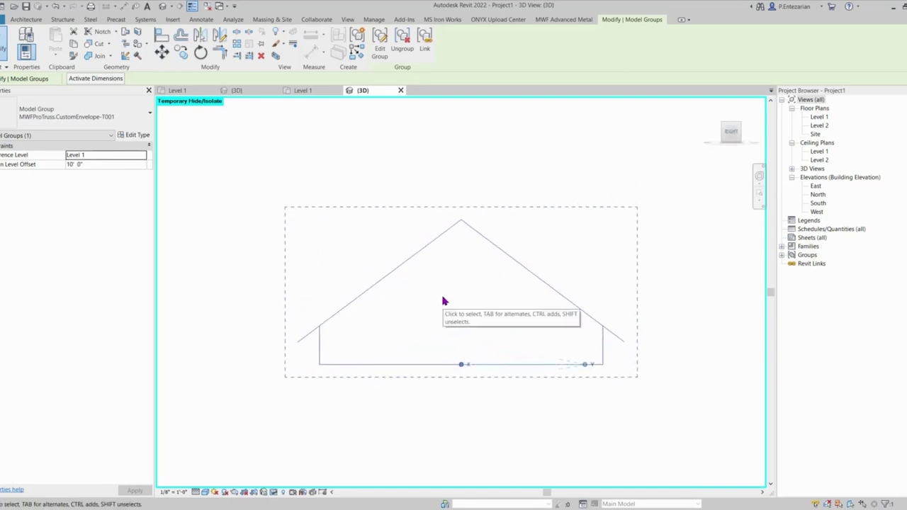
left_click(421, 284)
left_click(405, 261)
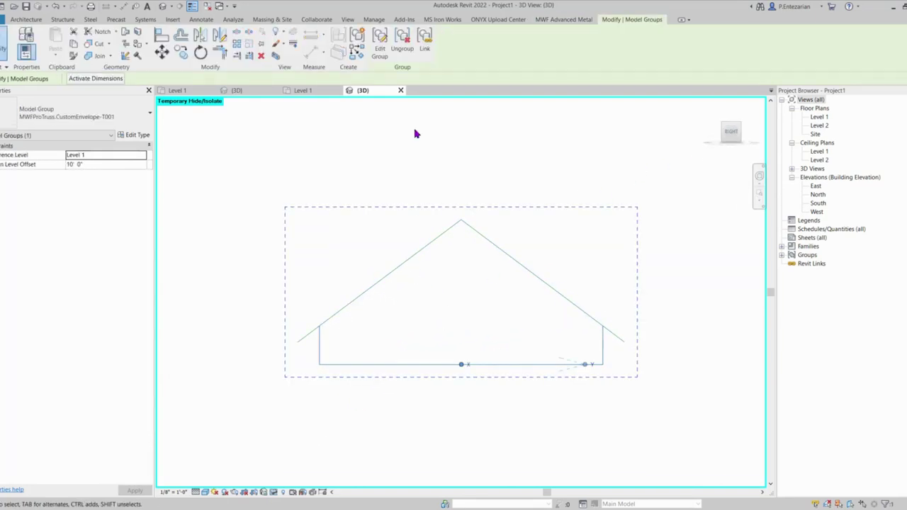
left_click(572, 22)
left_click(347, 44)
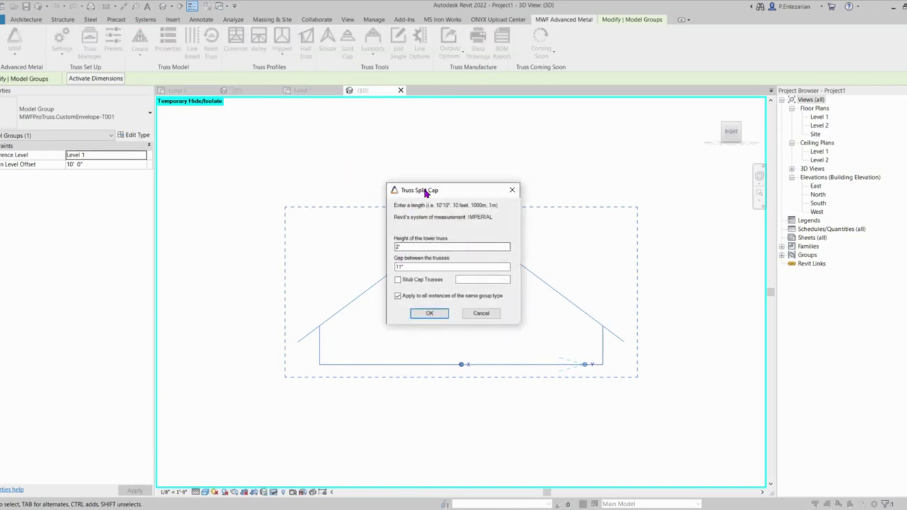
Set the split-cap gap to 0 and lower truss height to 3 for this instance only.
left_click_drag(428, 189, 526, 140)
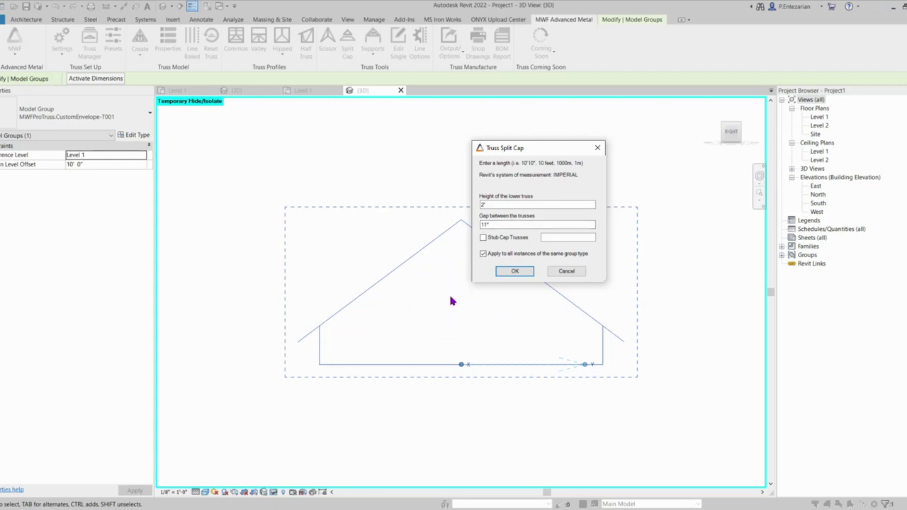
left_click_drag(488, 224, 458, 222)
type("0")
left_click_drag(490, 205, 460, 203)
left_click(484, 254)
left_click(484, 238)
left_click(483, 238)
left_click(484, 254)
left_click(516, 272)
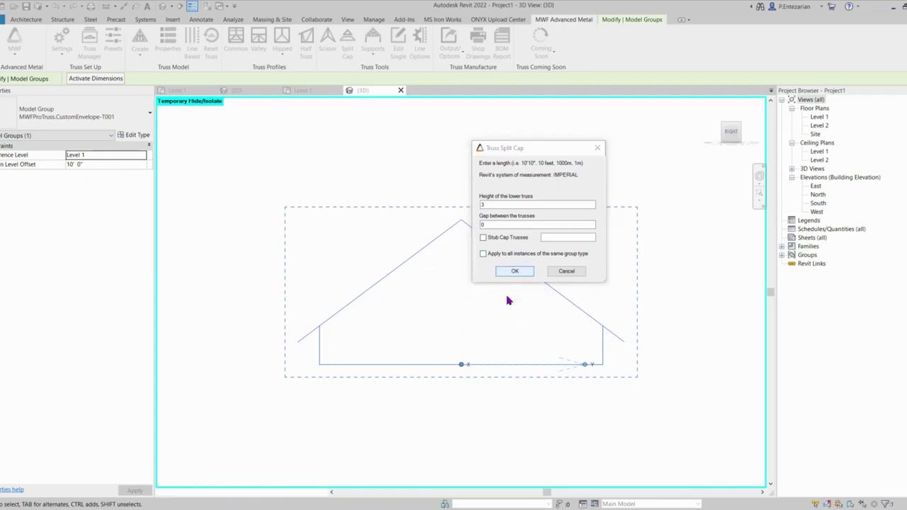